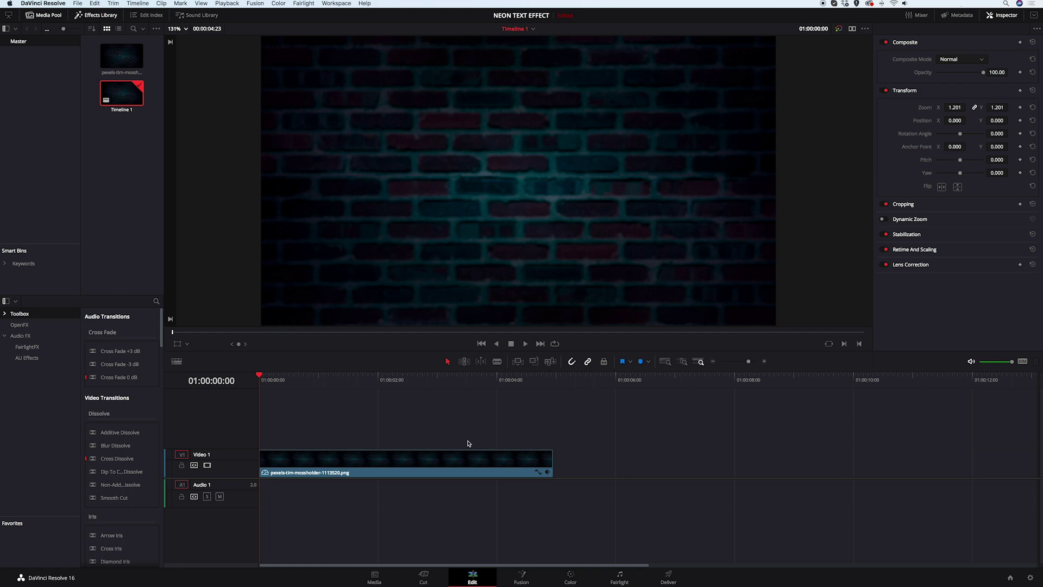
- Convert the brick-wall clip to Fusion Clip 1 and arrange its MediaIn1/MediaOut1 nodes on the Fusion page
key("space")
key("space")
right_click(431, 459)
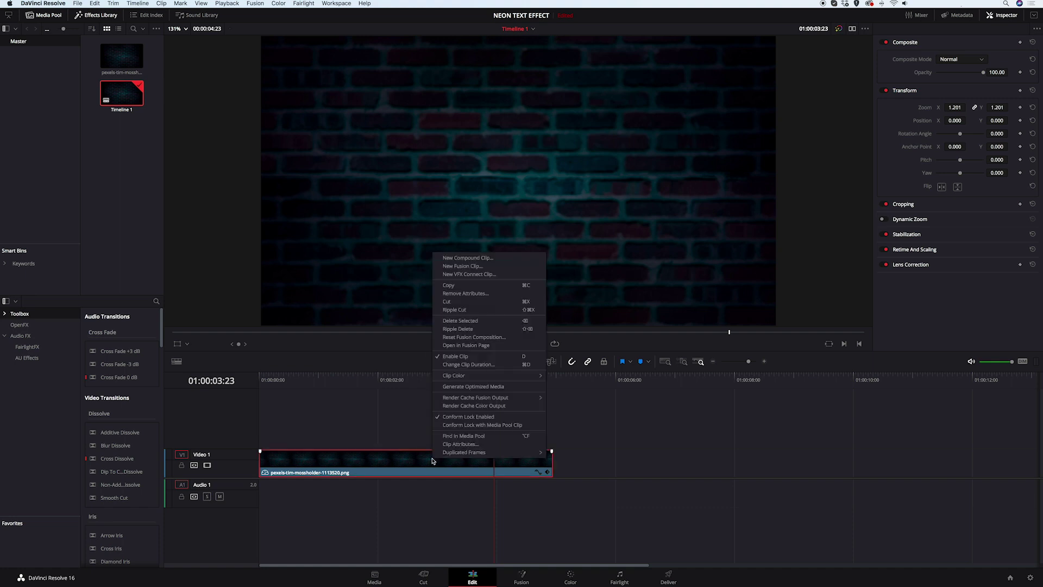
left_click(463, 265)
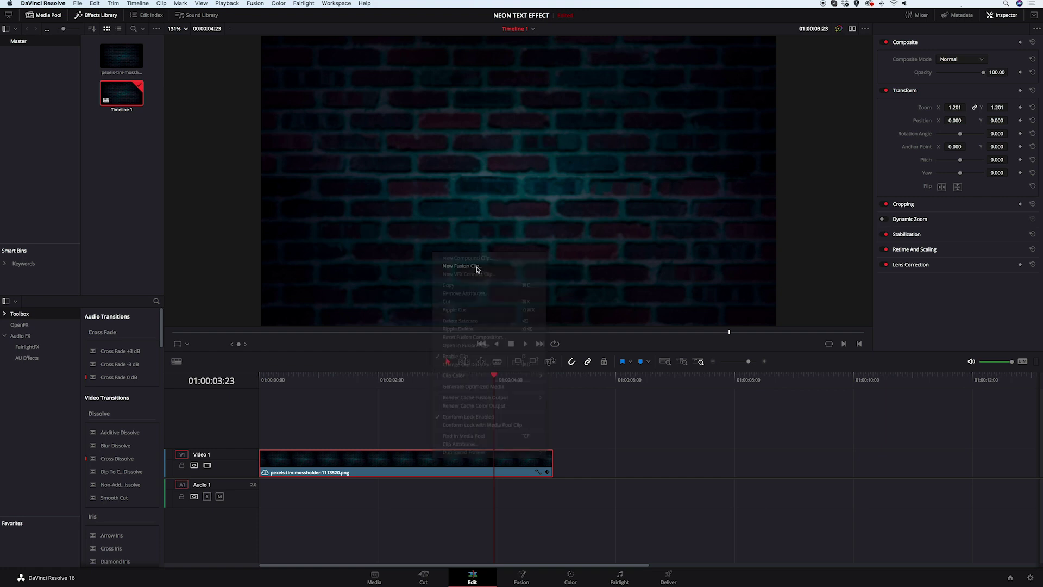
left_click(523, 578)
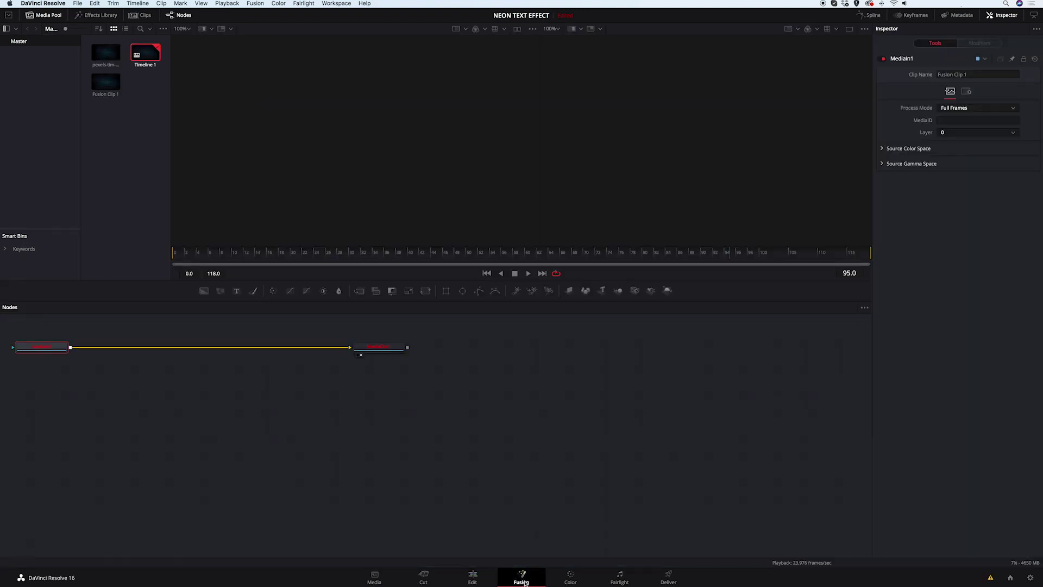
left_click_drag(428, 407, 309, 473)
left_click(446, 443)
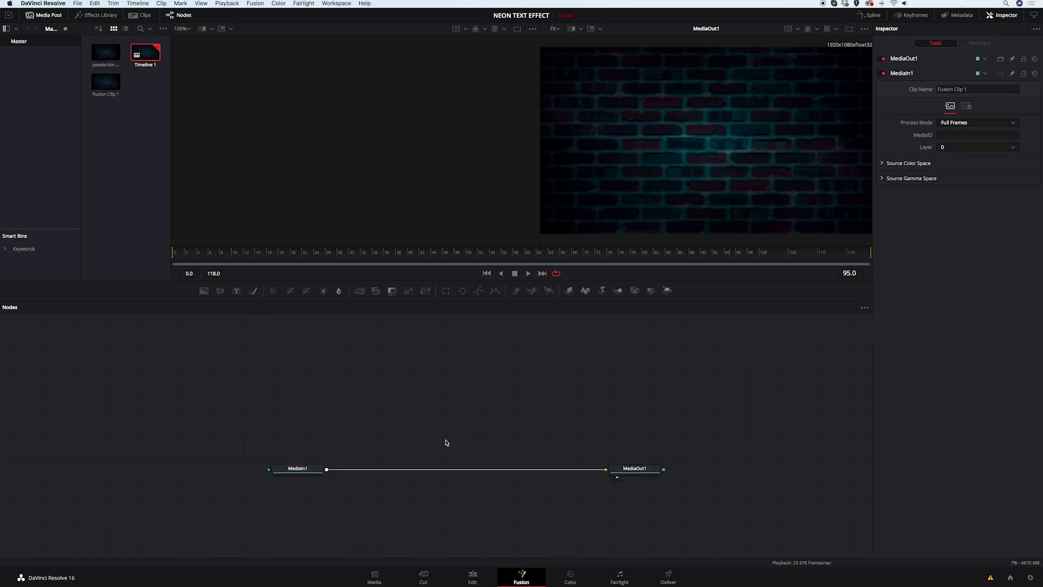
- Add a Text+ node, view Text1 in the left viewer, and type 'NEON EFFECT' as its text
left_click(237, 292)
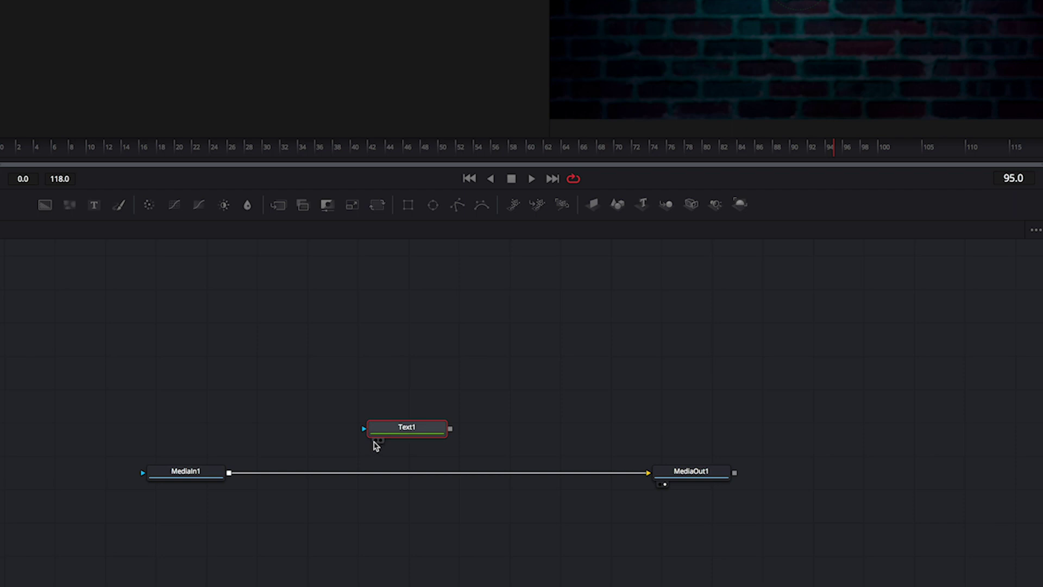
left_click(375, 440)
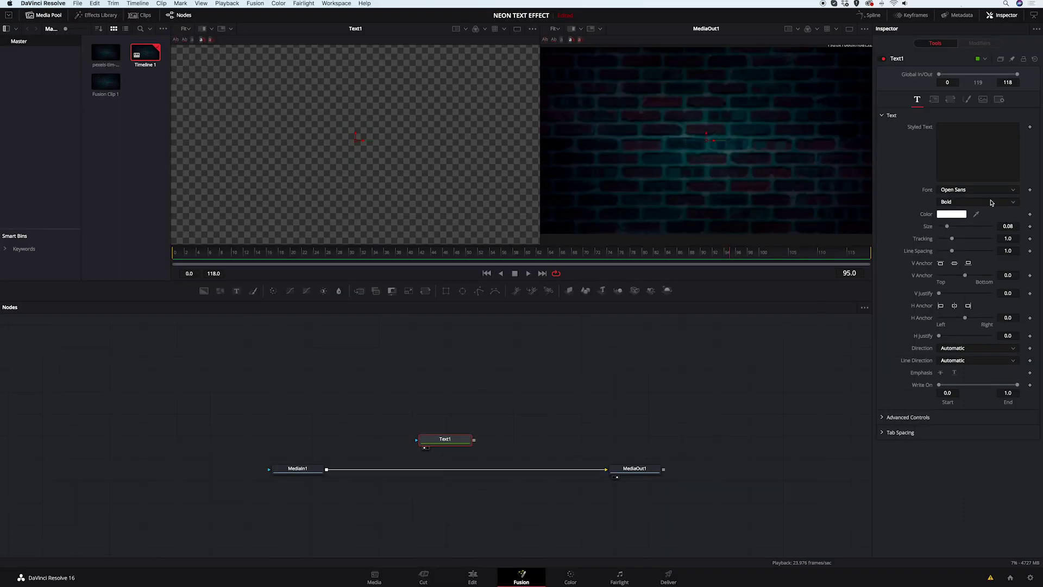
left_click(972, 140)
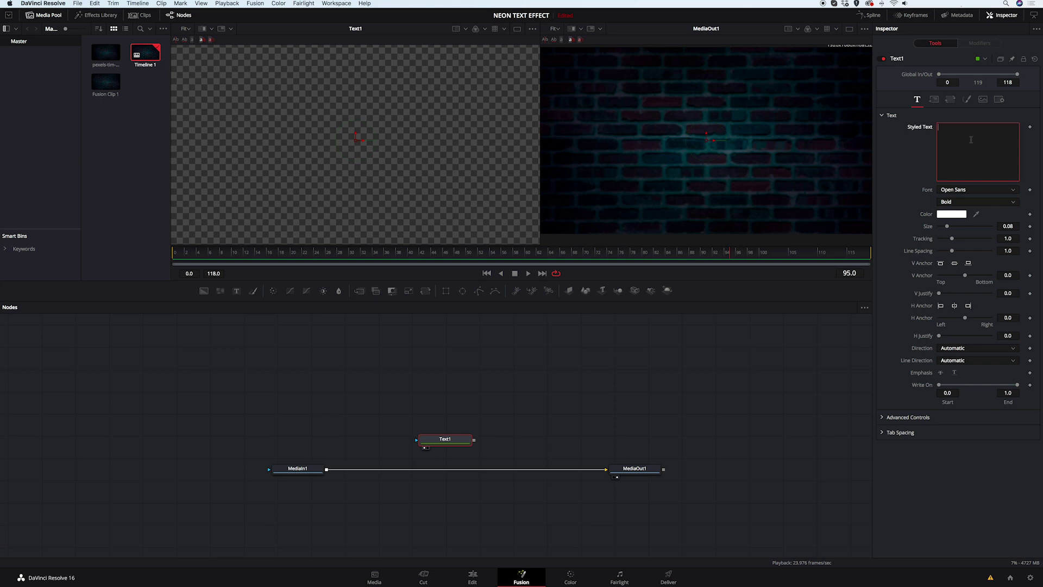
type("NEON EF")
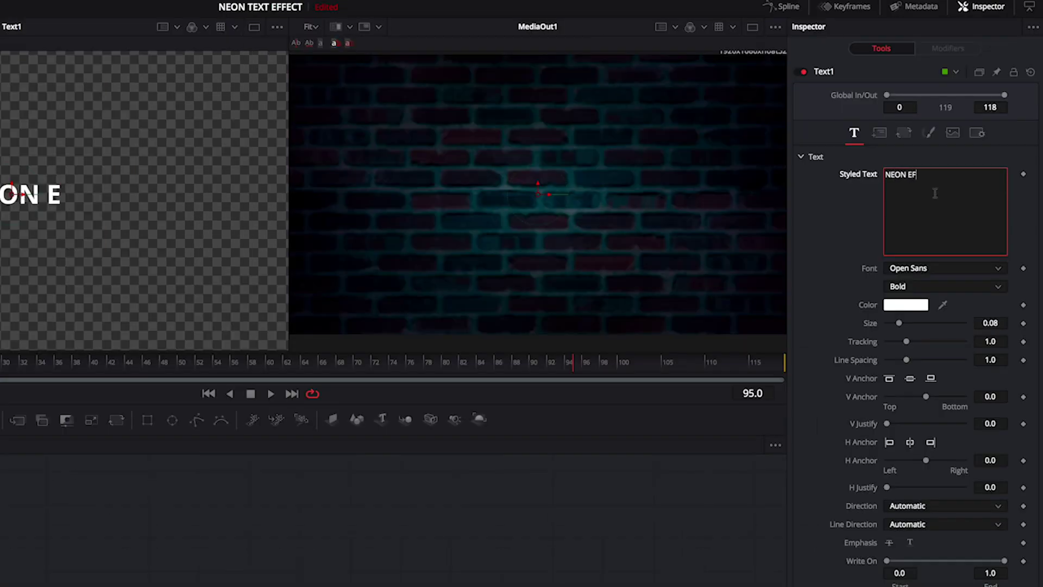
type("FECT")
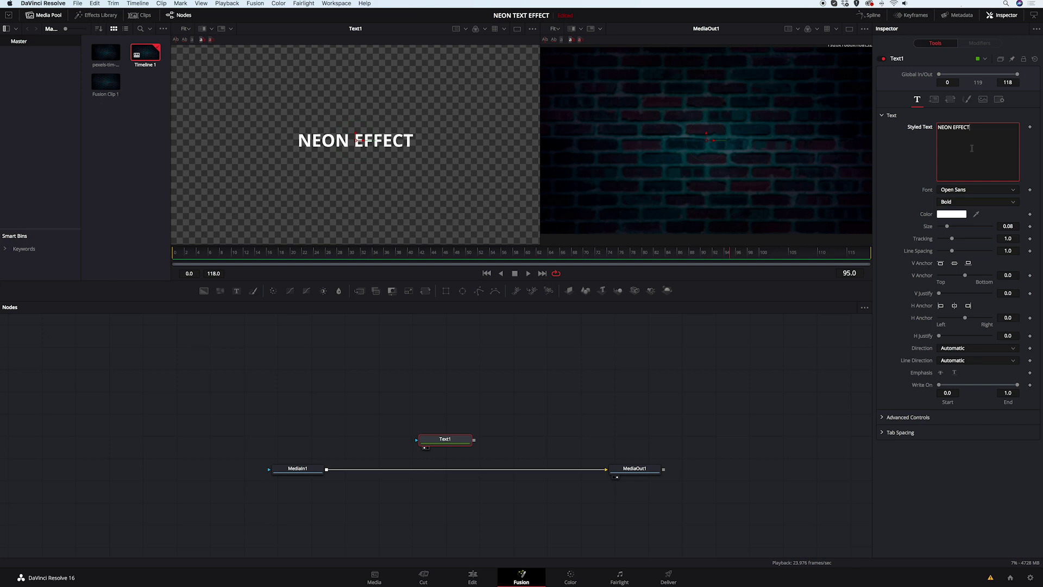
- Set the text font to Clip and enlarge it to size 0.1457
left_click(979, 190)
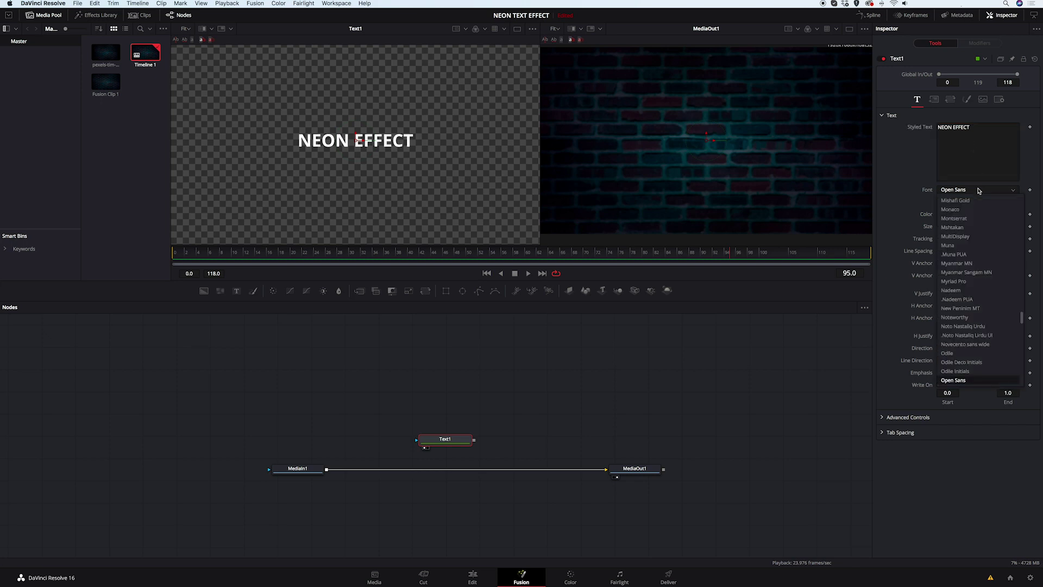
scroll(972, 242, "up", 10)
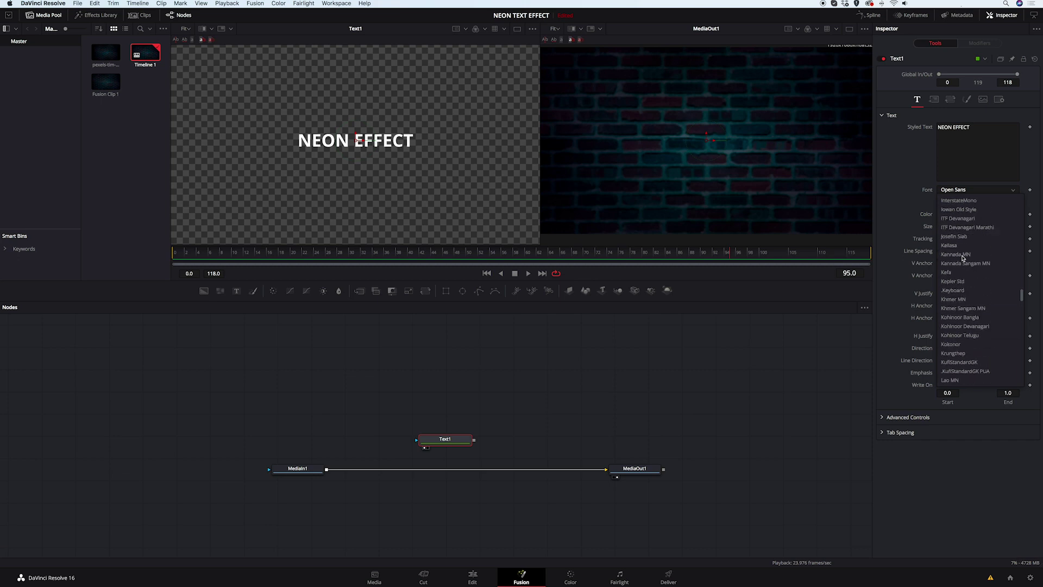
scroll(962, 258, "up", 10)
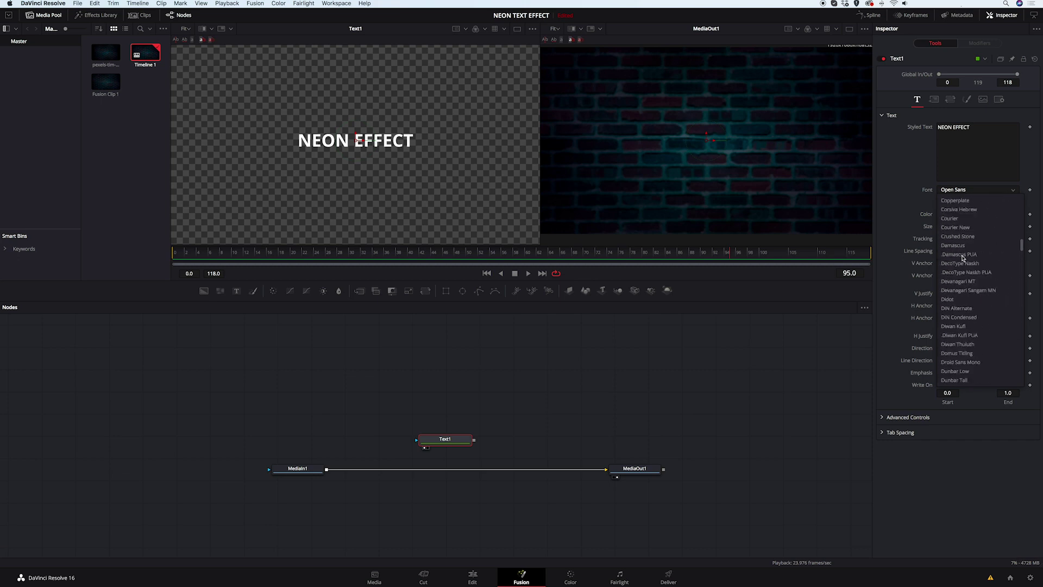
left_click(956, 263)
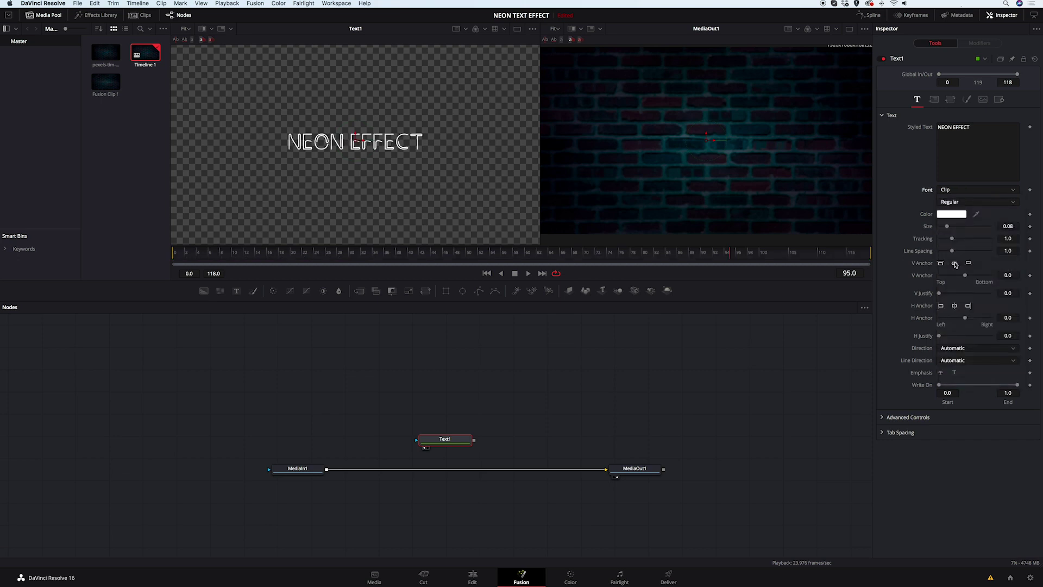
left_click_drag(947, 228, 954, 227)
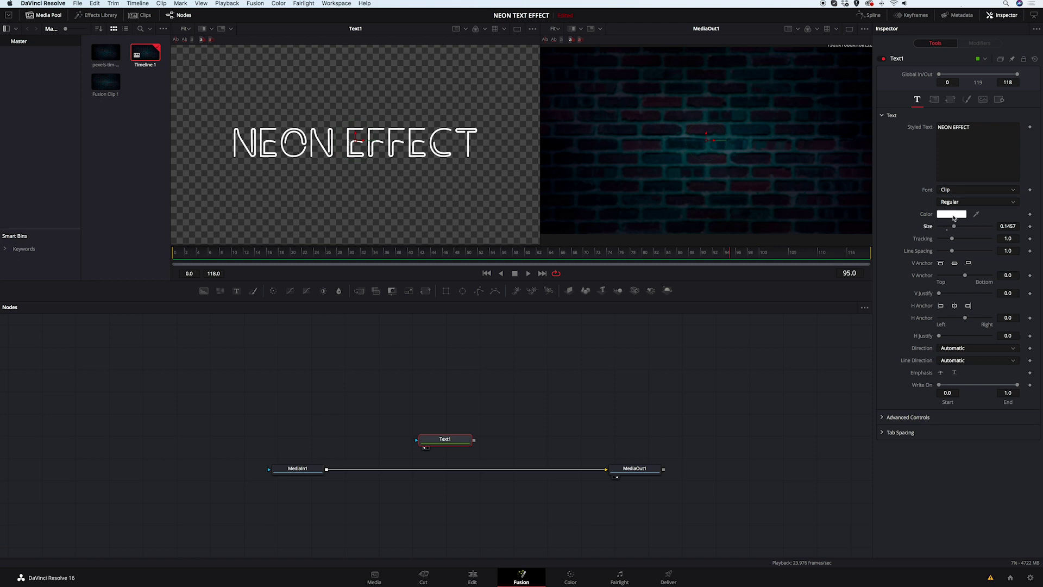
- Colour the NEON EFFECT text black with the Colors eyedropper
left_click(954, 218)
left_click(878, 289)
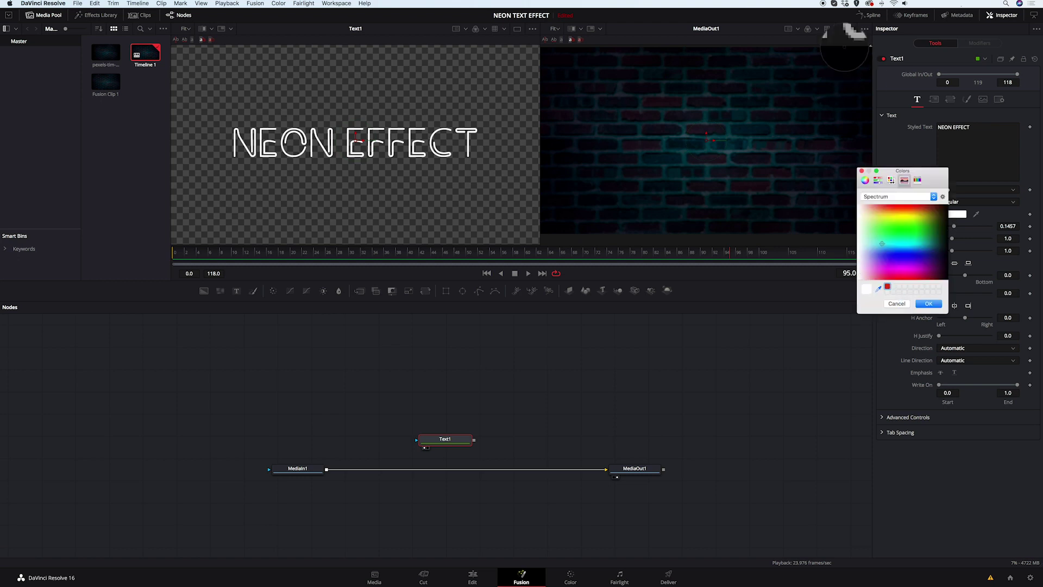
left_click(855, 72)
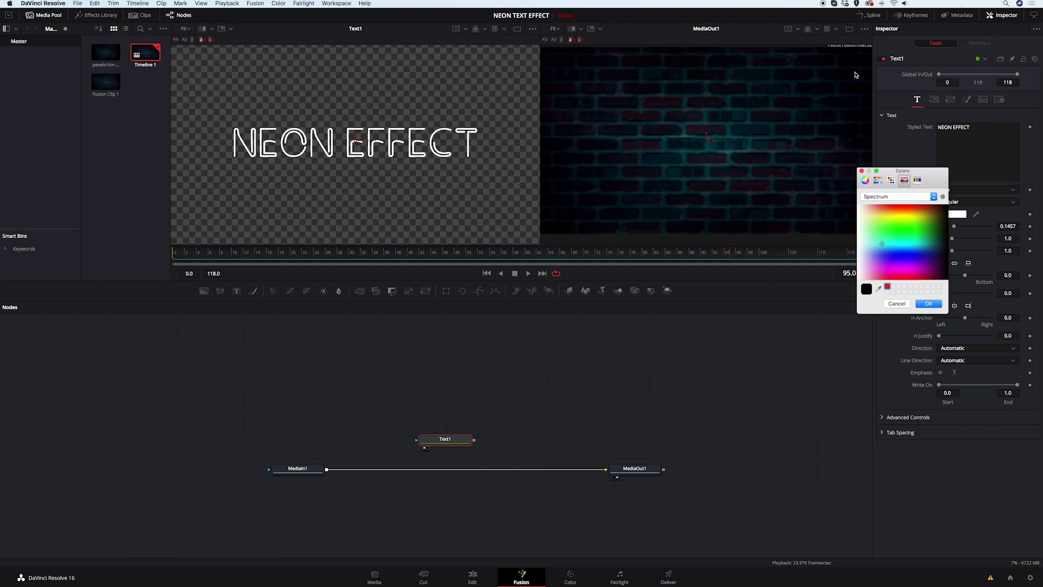
left_click(930, 303)
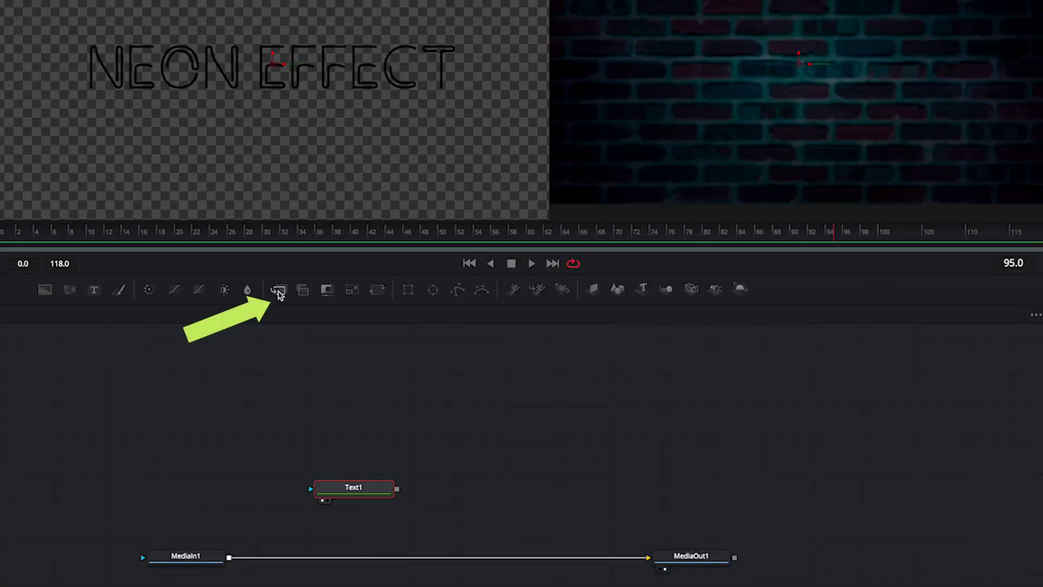
- Insert Merge1 between MediaIn1 and MediaOut1 with Text1 connected as its foreground
left_click_drag(278, 294, 311, 564)
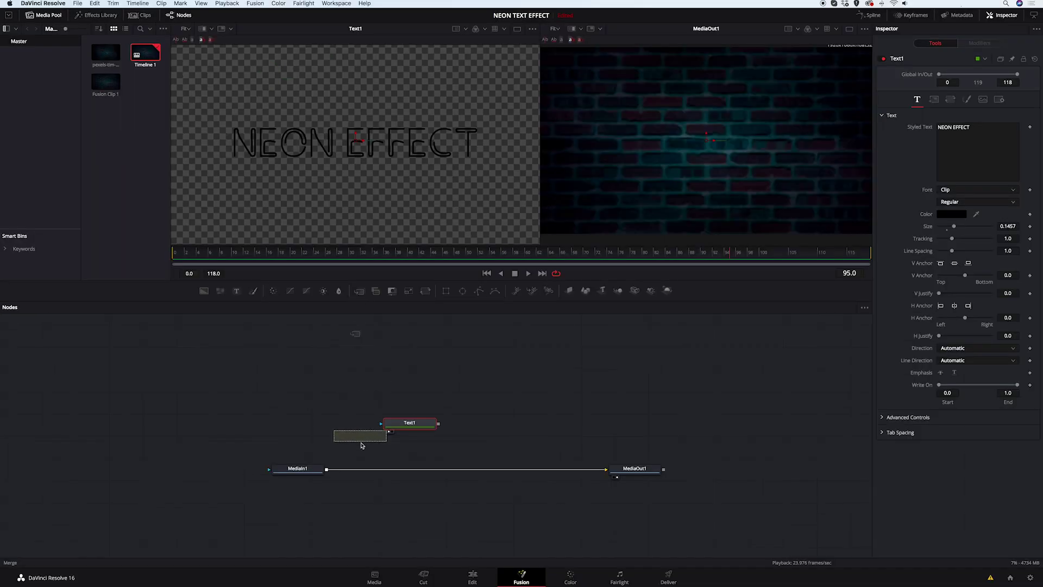
left_click_drag(381, 474, 381, 473)
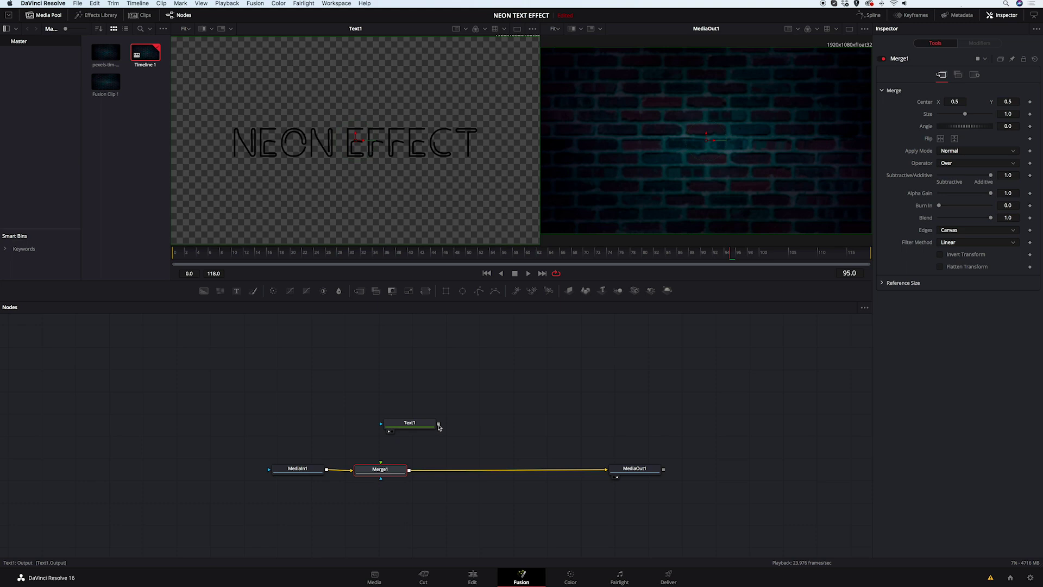
left_click_drag(439, 423, 383, 463)
left_click_drag(407, 424, 379, 442)
left_click(379, 442)
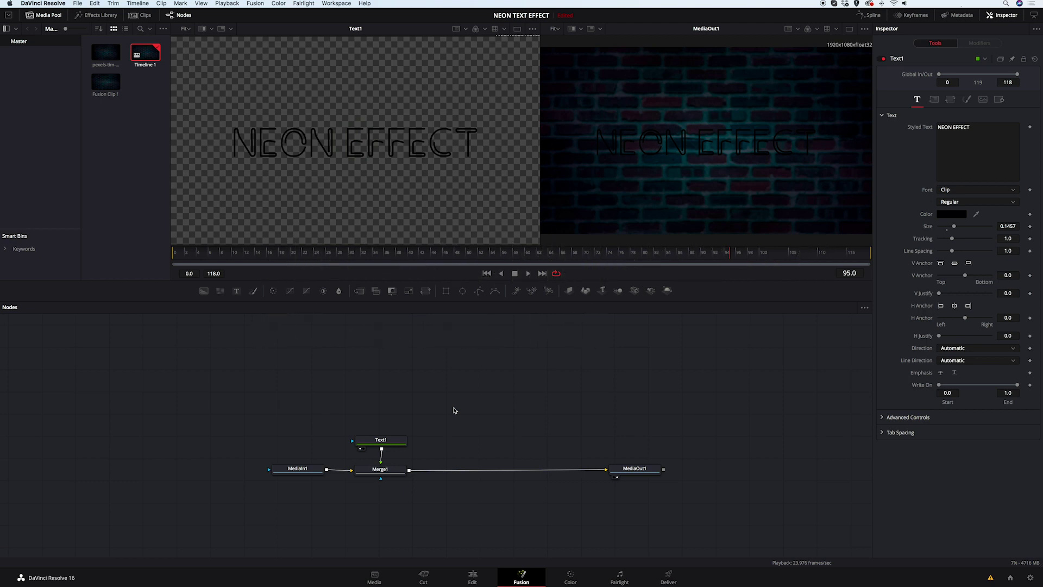
- Paste a duplicate Text1_1 node and colour its NEON EFFECT text yellow
key("super+v")
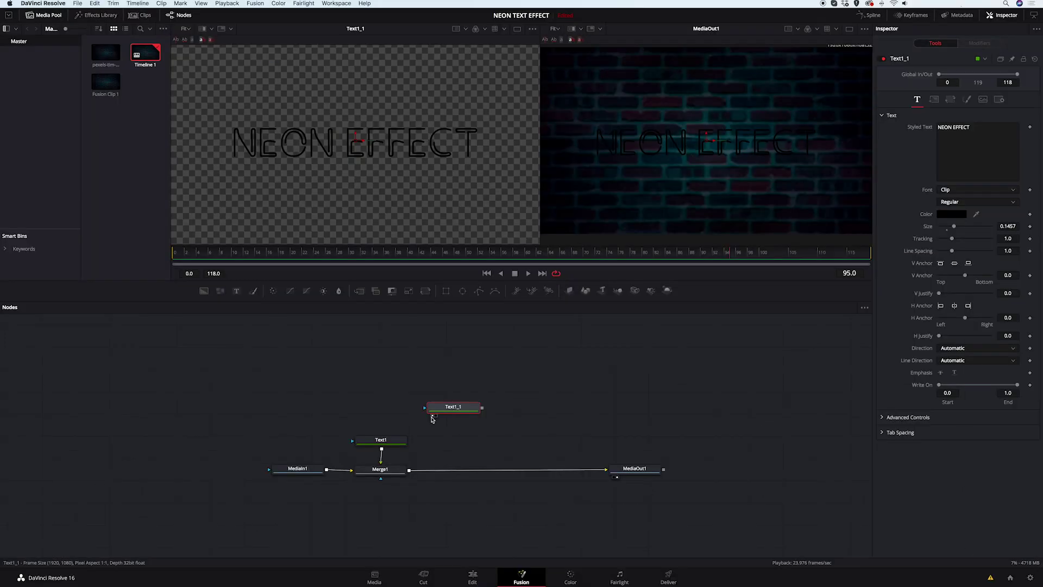
left_click(950, 215)
left_click_drag(881, 242, 885, 218)
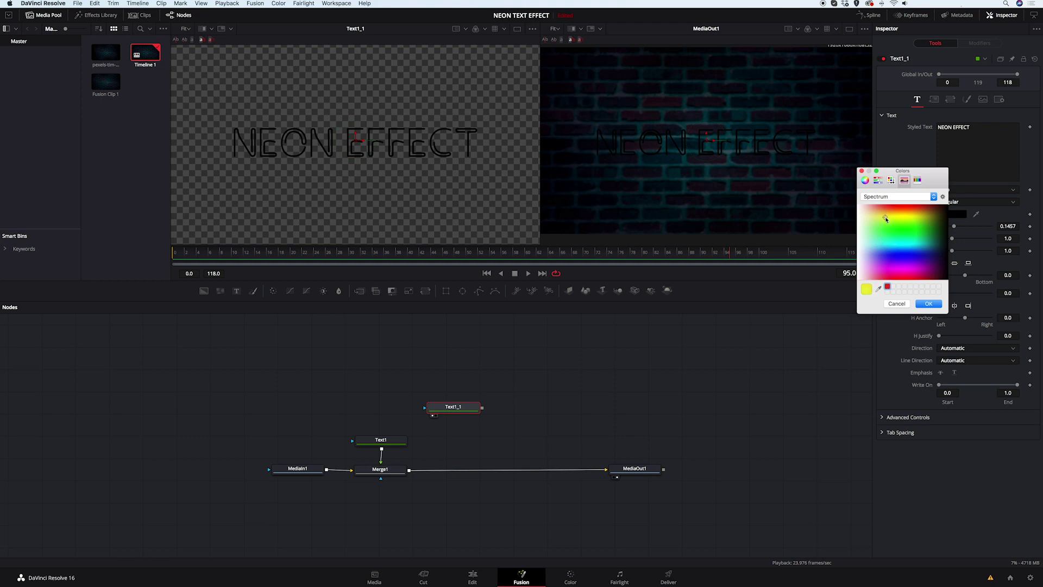
left_click(929, 304)
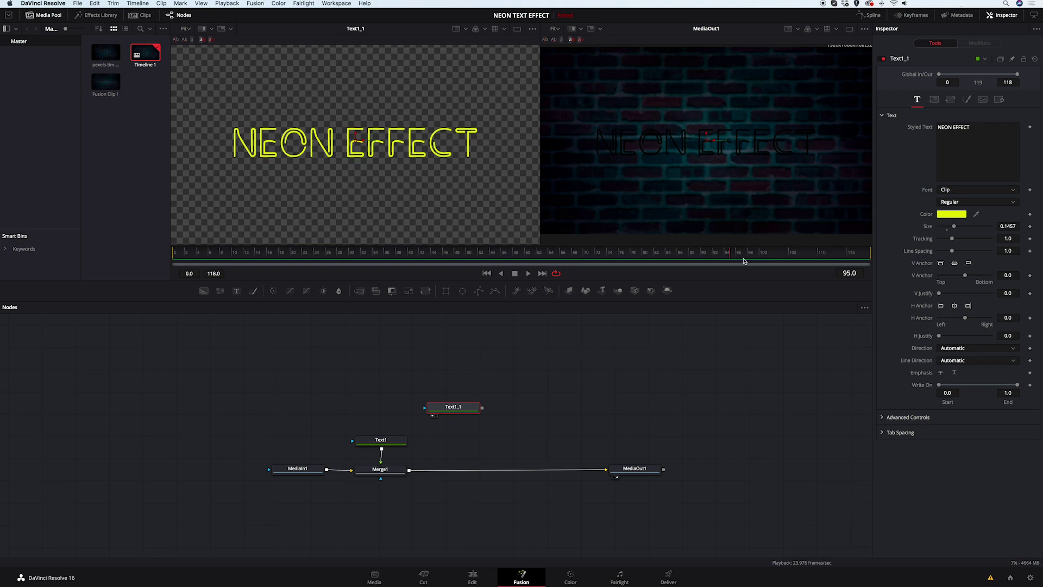
- Keyframe Text1_1's colour at frame 0, then set a new yellow-green colour at frame 60
left_click_drag(730, 260, 171, 265)
left_click(1030, 215)
left_click_drag(173, 259, 529, 260)
left_click(951, 215)
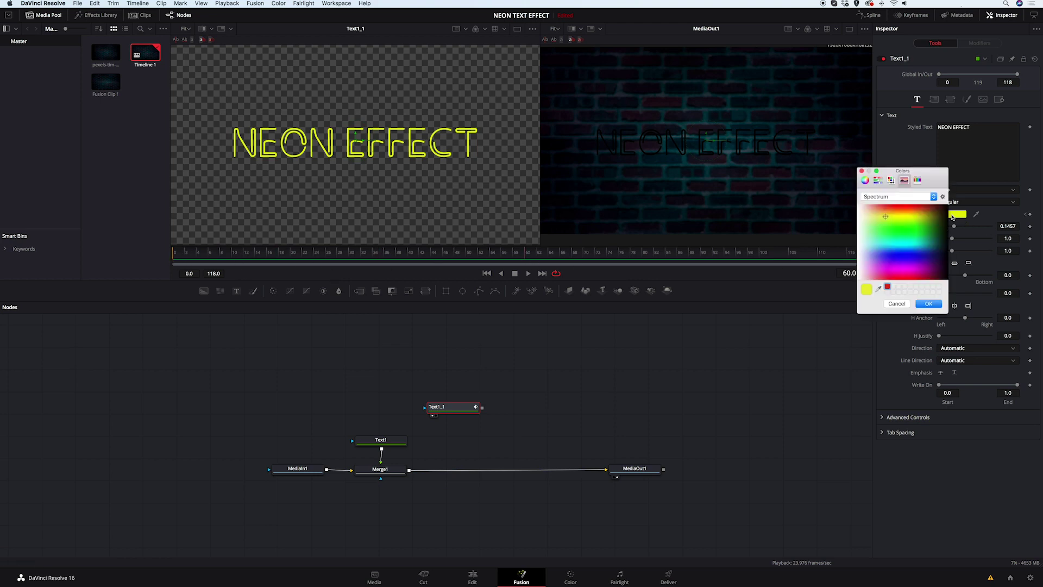
left_click_drag(886, 216, 881, 244)
left_click(928, 304)
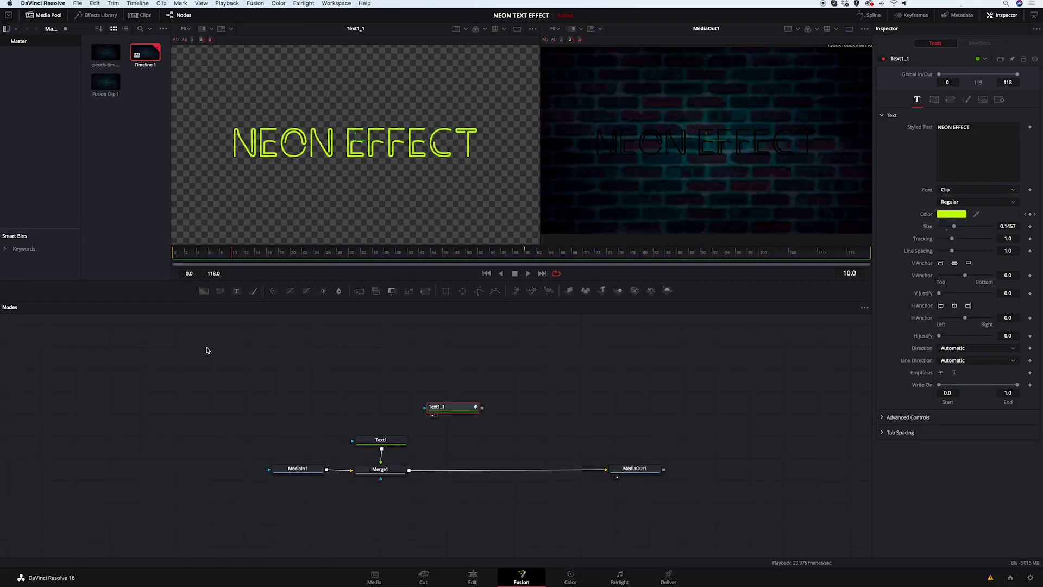
- Add a Soft Glow node after Text1_1 and arrange the two nodes together
left_click_drag(458, 411, 463, 402)
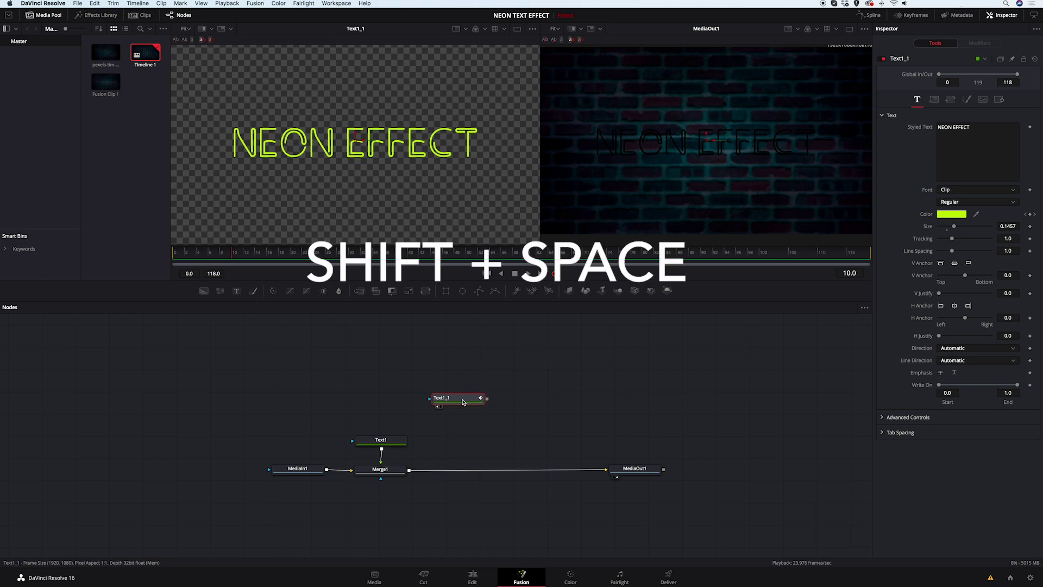
key("shift+space")
type("Glow")
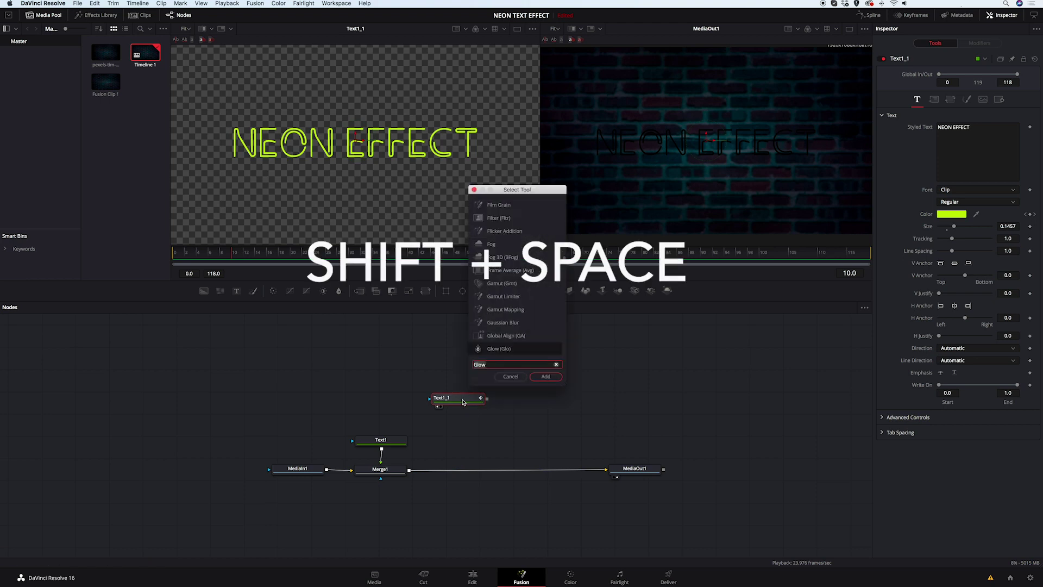
key("BackSpace")
key("BackSpace")
key("BackSpace")
key("BackSpace")
type("soft")
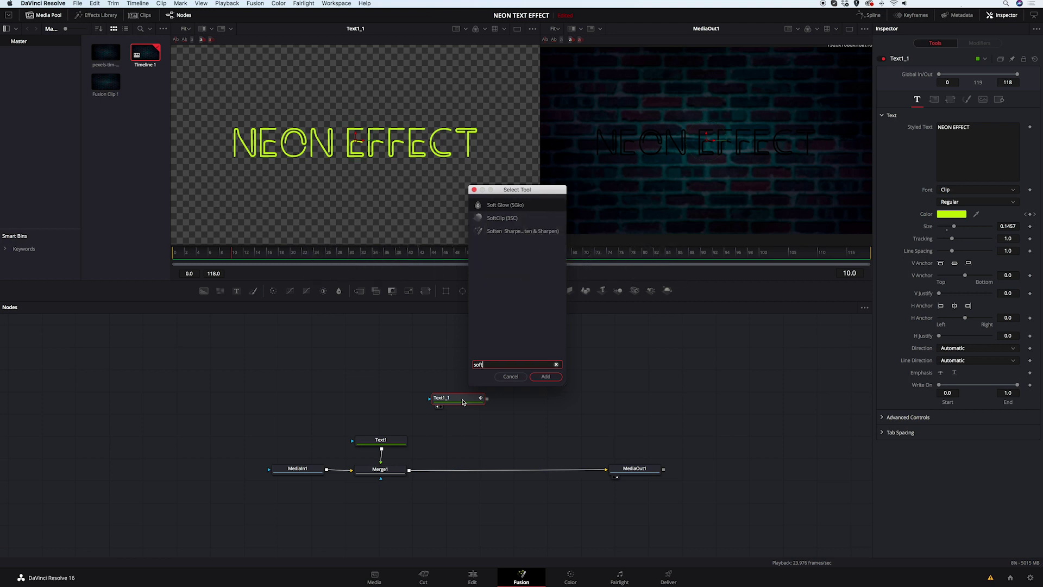
left_click(546, 377)
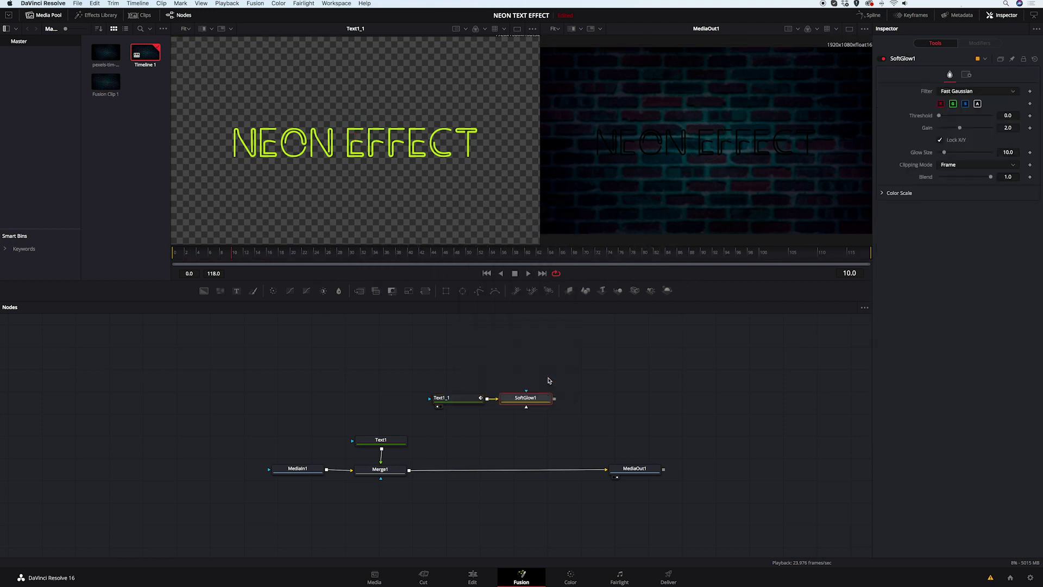
left_click_drag(525, 399, 458, 425)
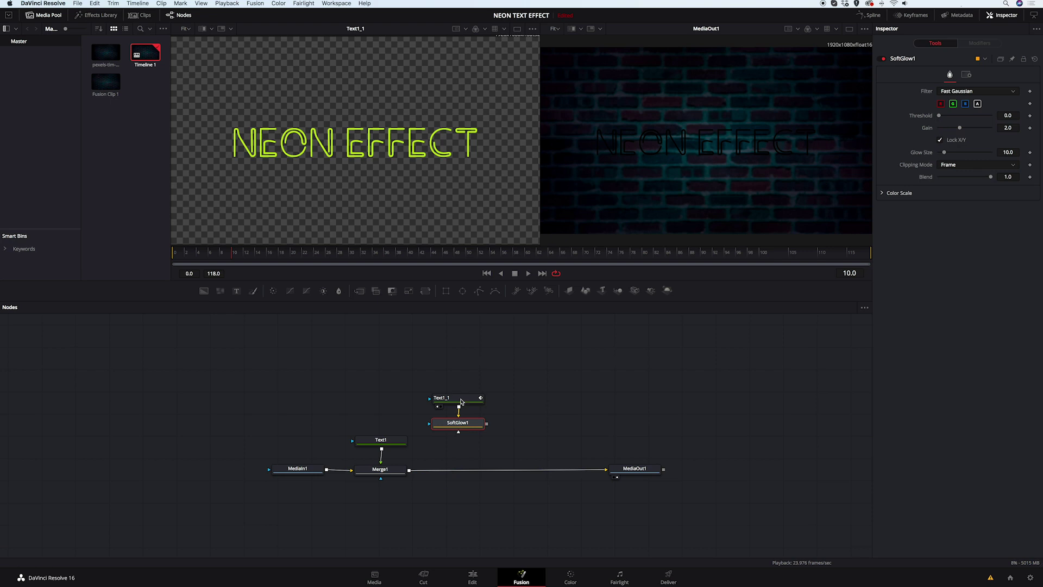
left_click(461, 402, "shift")
left_click_drag(461, 402, 468, 385)
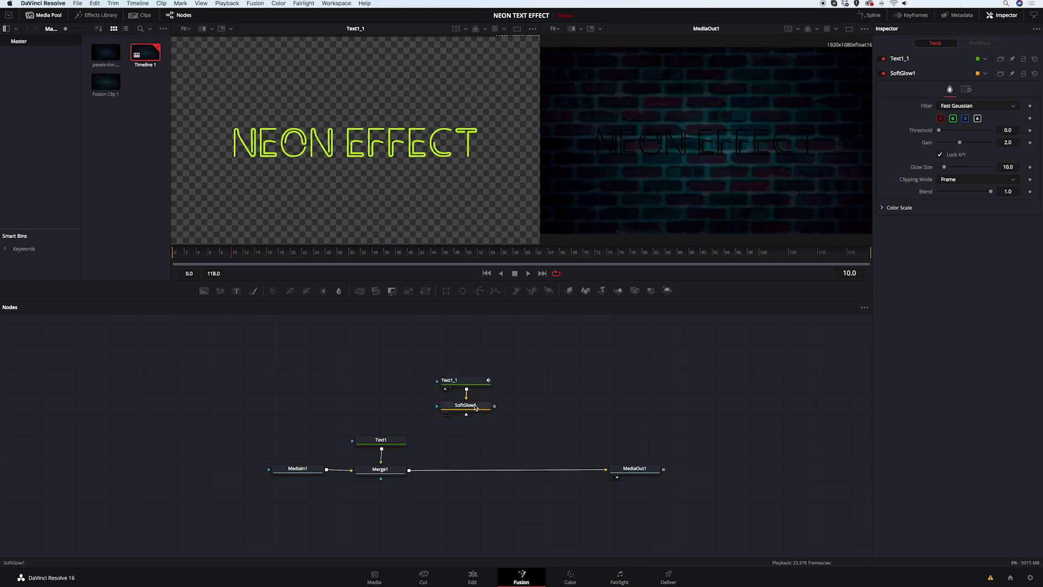
- Add a Glow node directly after SoftGlow1
left_click(476, 407)
key("shift+space")
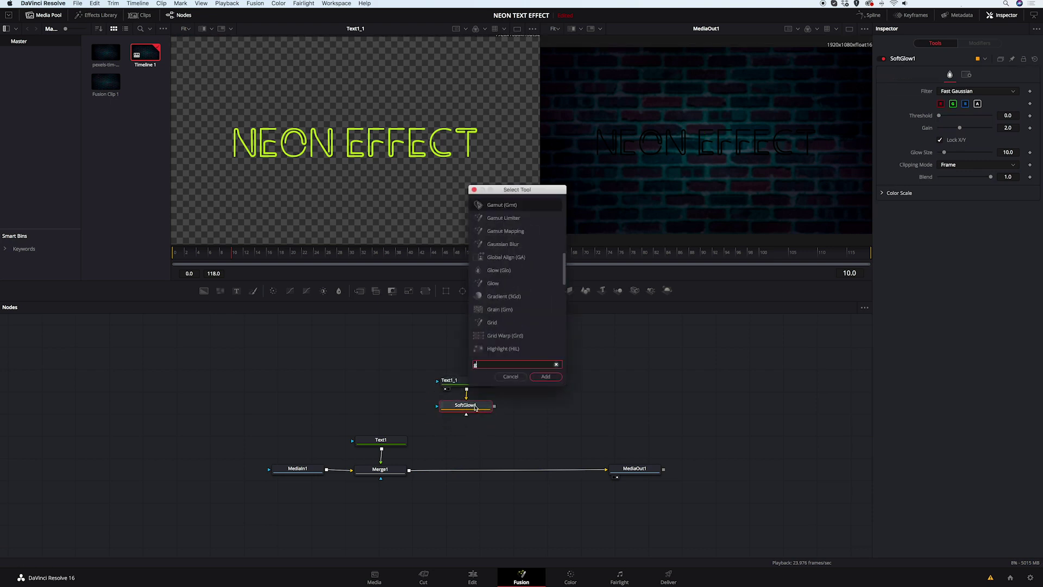
type("glow")
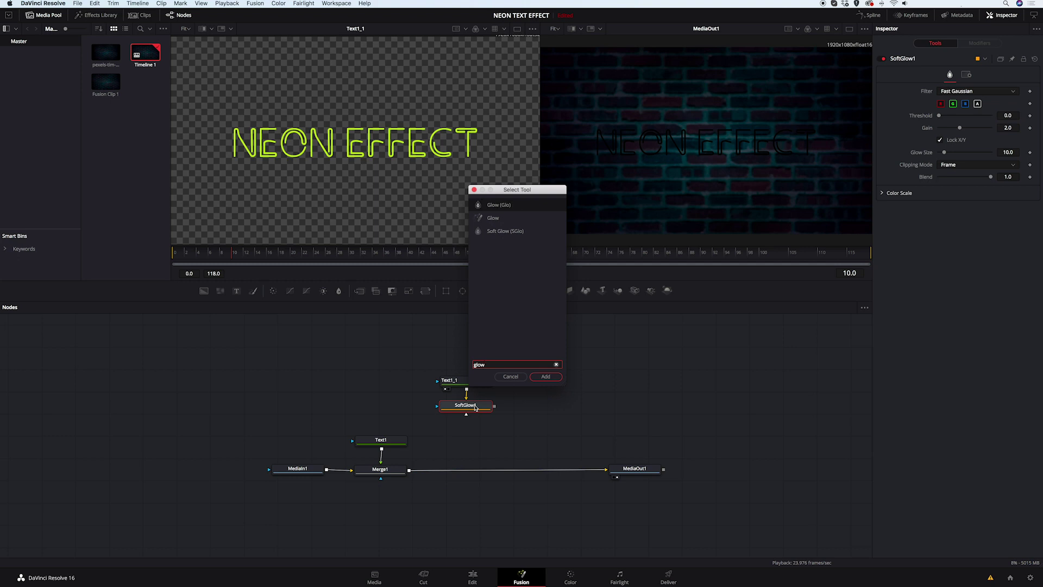
left_click(545, 377)
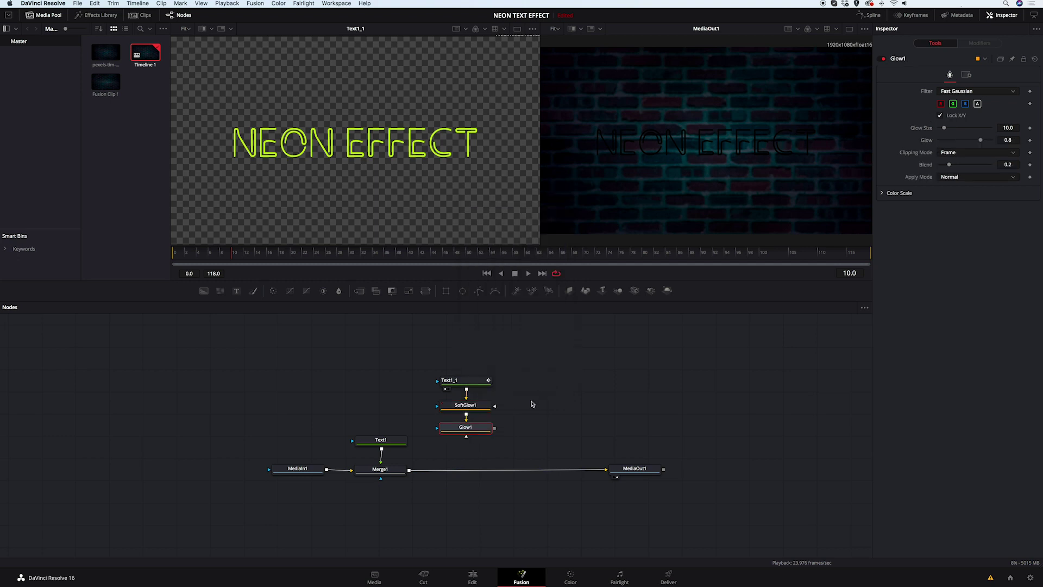
- Set SoftGlow1's gain to 1.457 and glow size to 33.9
left_click(474, 406)
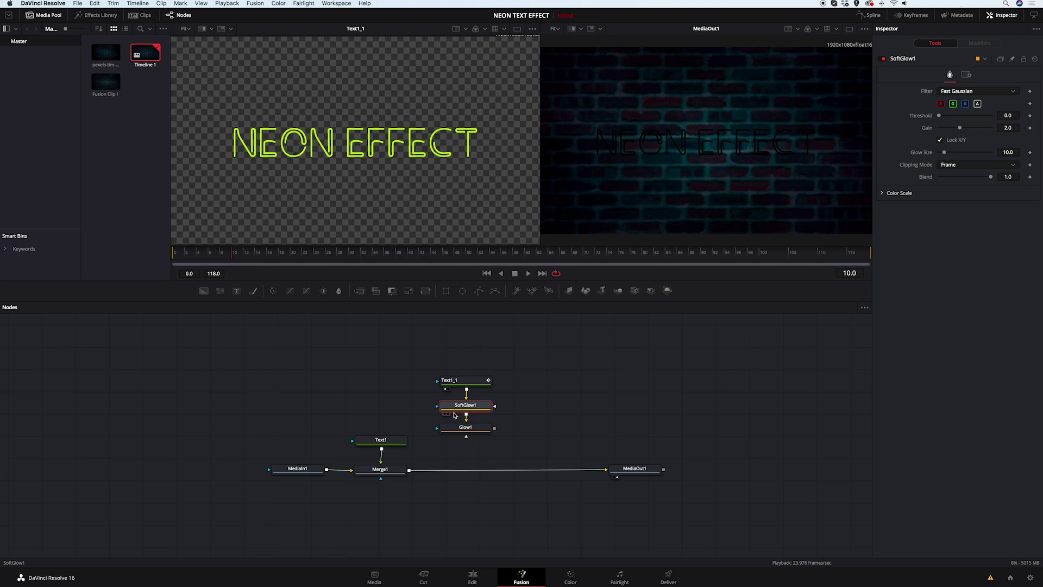
left_click(445, 415)
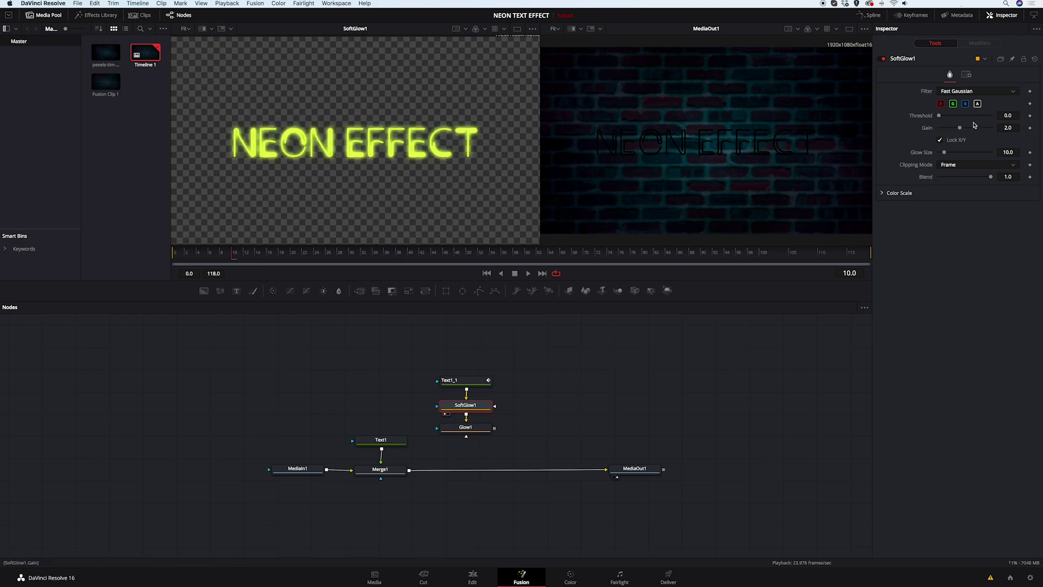
left_click_drag(959, 128, 957, 155)
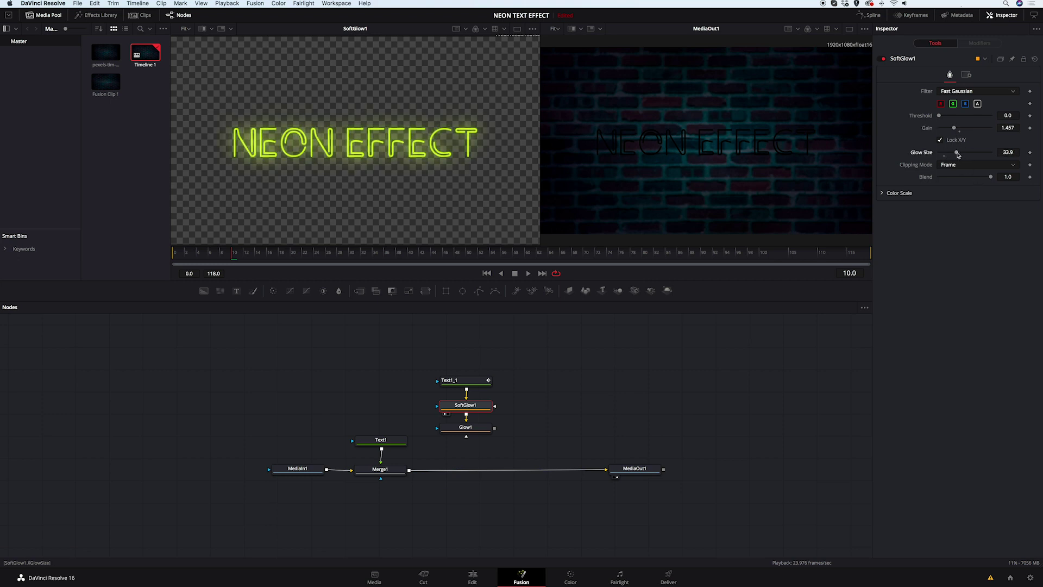
- Give Glow1 a glow size of 14.2 and a blend of 0.228
left_click(470, 431)
left_click(445, 436)
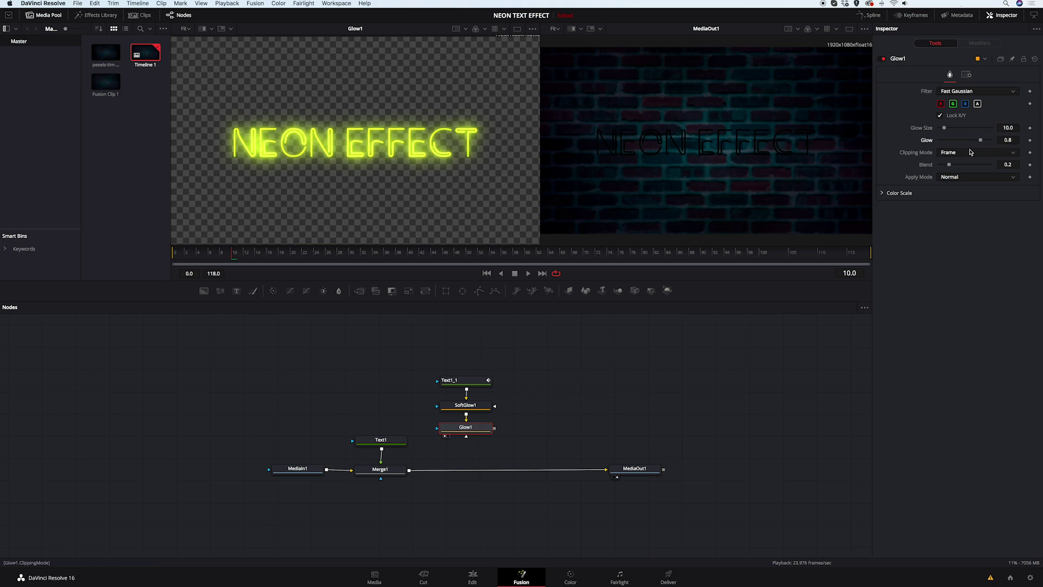
left_click_drag(944, 128, 946, 128)
left_click_drag(950, 166, 954, 166)
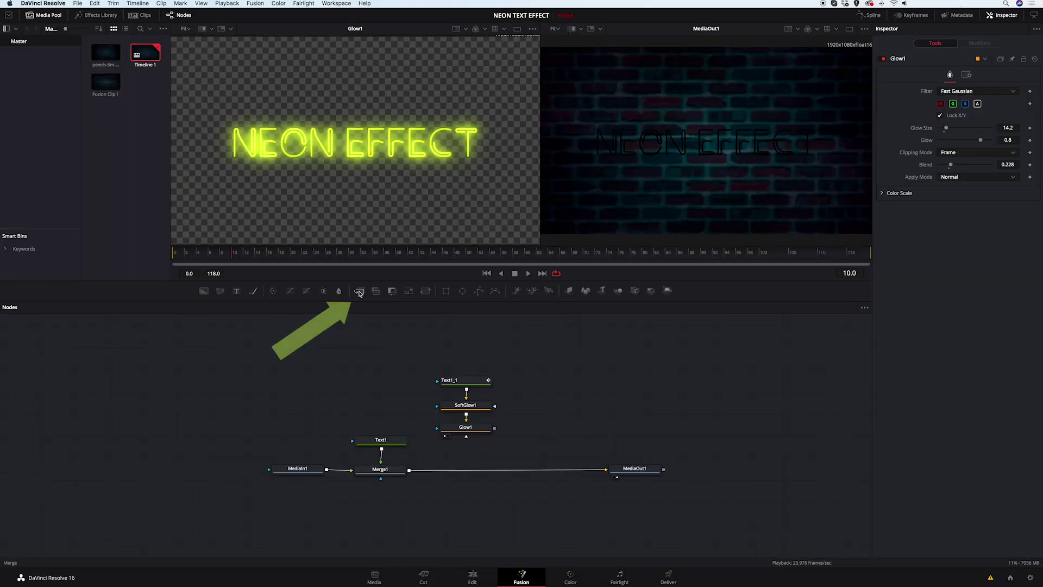
- Insert Merge2 before MediaOut1, feed Glow1 into its foreground, and preview the composite
left_click_drag(359, 293, 459, 473)
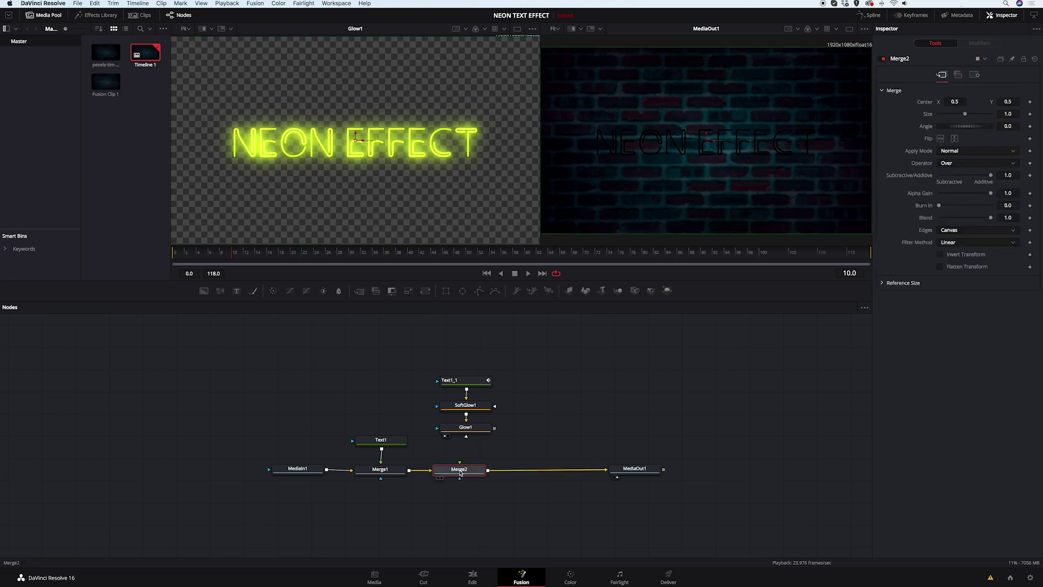
left_click_drag(494, 428, 461, 471)
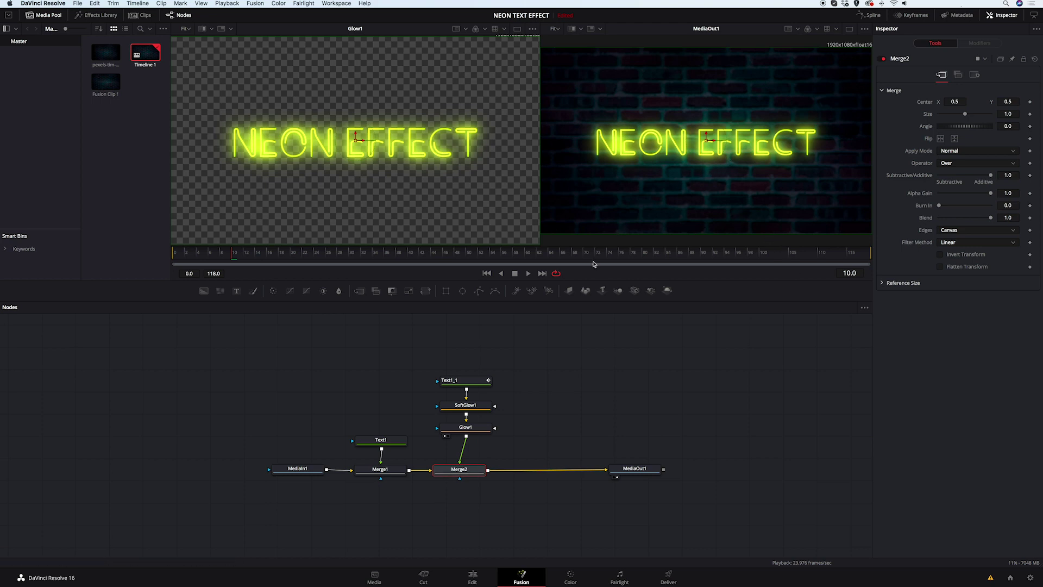
key("space")
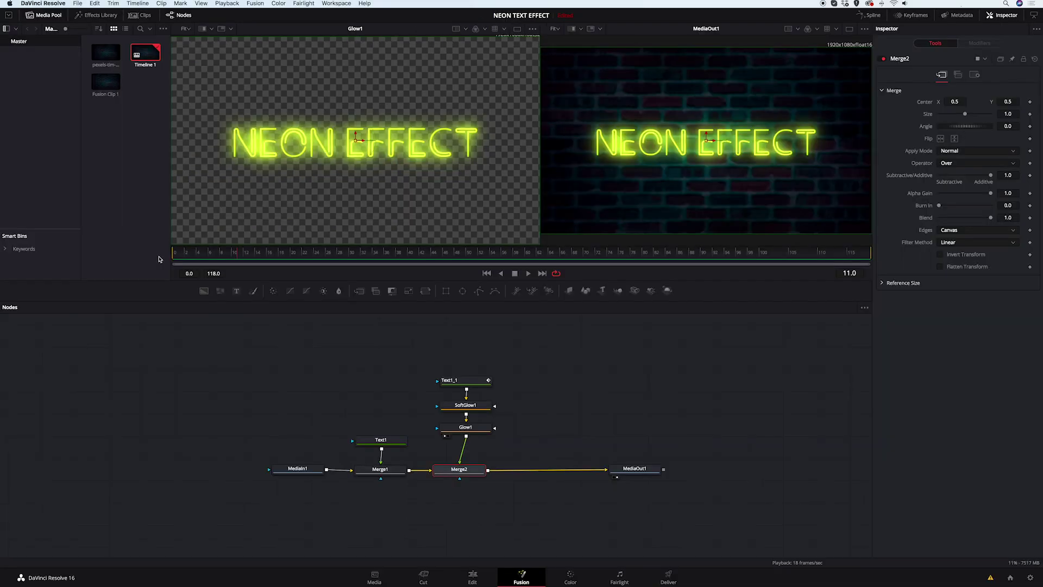
- Keyframe Merge2's Blend from frame 0, alternating it between 1.0 and 0.0 over the next few frames
left_click_drag(237, 257, 173, 260)
left_click(1031, 219)
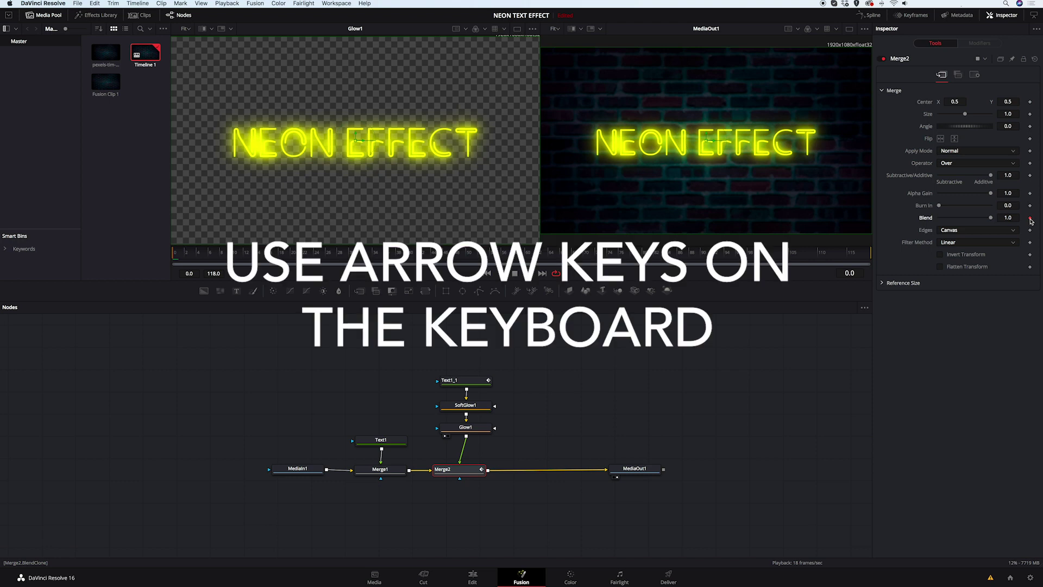
key("Right")
left_click_drag(991, 217, 927, 219)
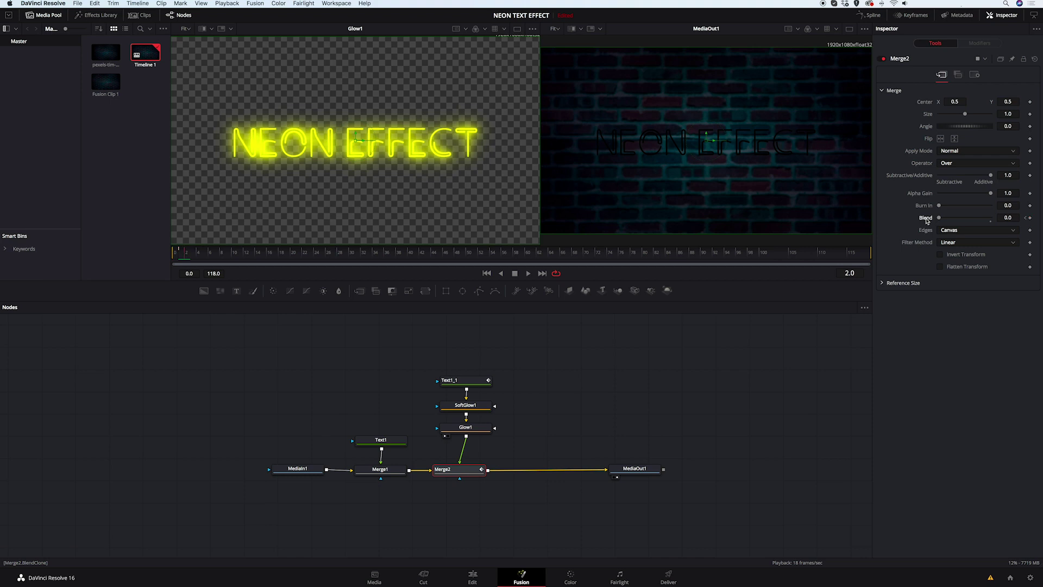
left_click_drag(939, 218, 1004, 221)
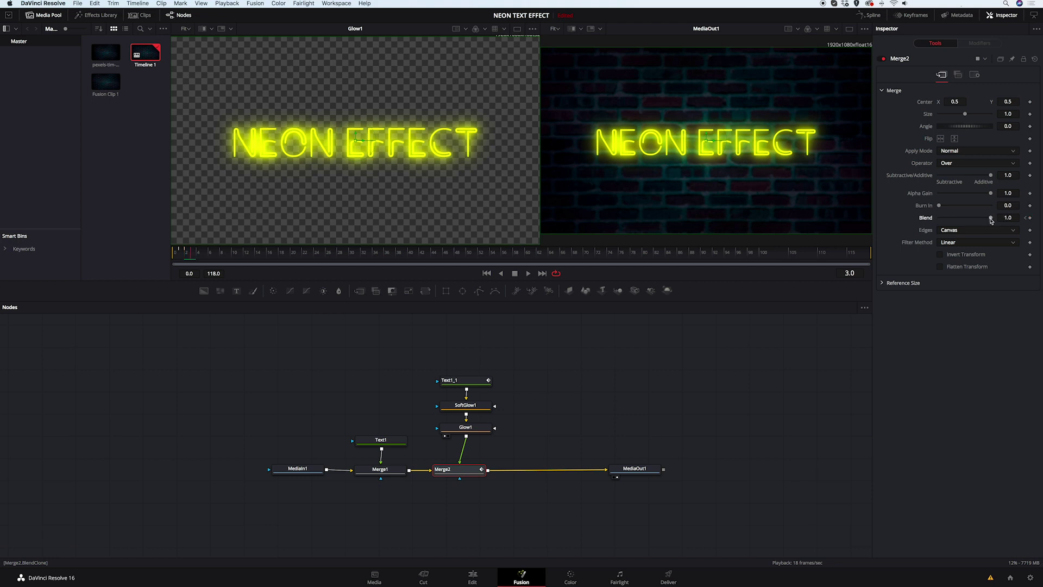
key("Right")
key("Right")
mouse_move(991, 220)
left_mouse_down()
mouse_move(924, 221)
mouse_move(1011, 221)
left_mouse_up()
key("Right")
key("Right")
key("Right")
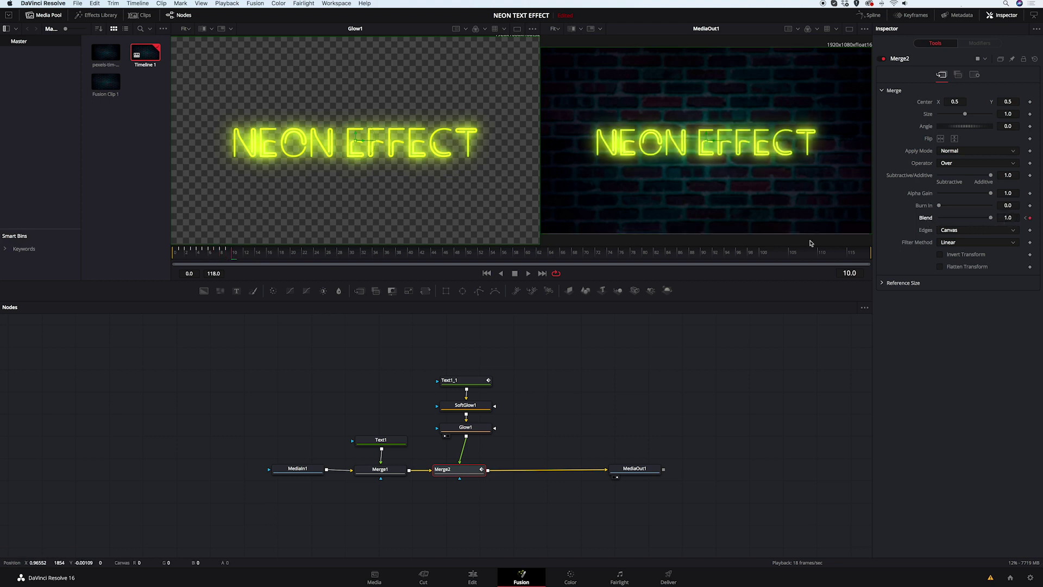
- Keyframe Merge2's Blend later in the clip, then drop it to 0 a few frames on for a flicker
left_click_drag(235, 261, 327, 261)
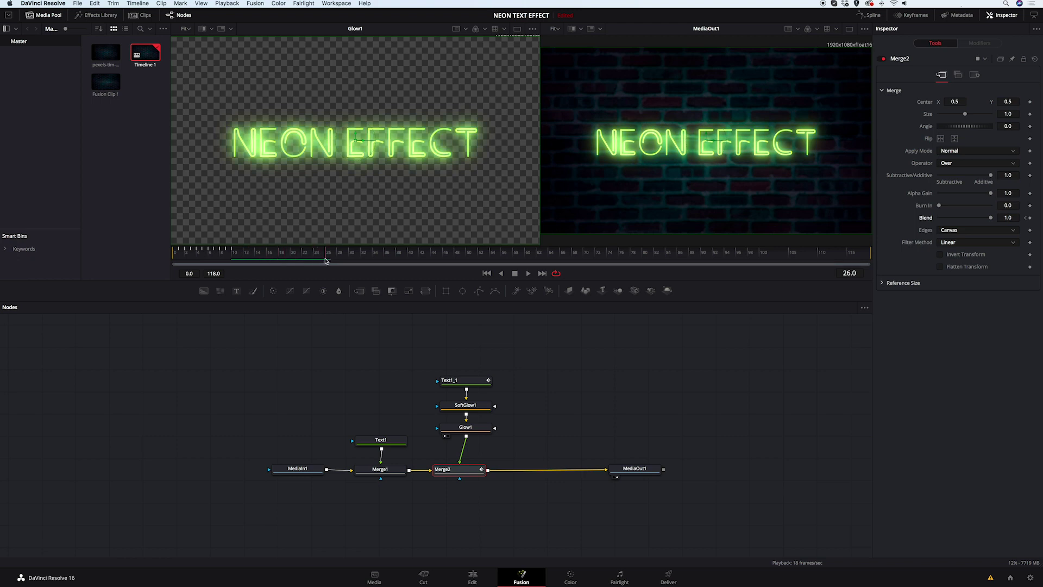
left_click(1030, 219)
key("Right")
key("Right")
key("Right")
key("Right")
key("Right")
key("Right")
key("Right")
key("Right")
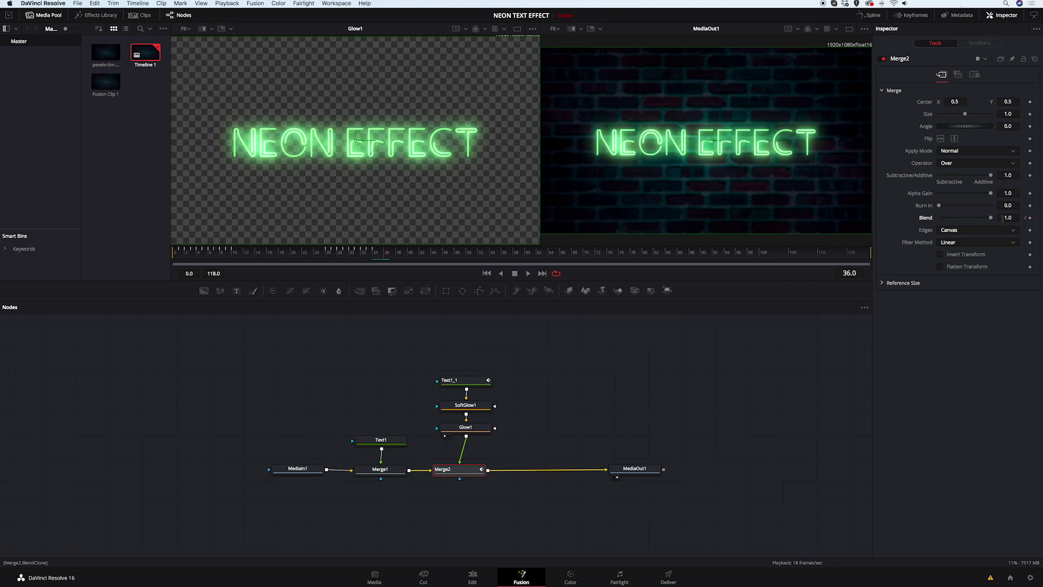
mouse_move(990, 218)
left_mouse_down()
mouse_move(939, 217)
mouse_move(999, 219)
left_mouse_up()
key("Right")
key("Right")
key("Right")
key("Right")
key("Right")
key("Right")
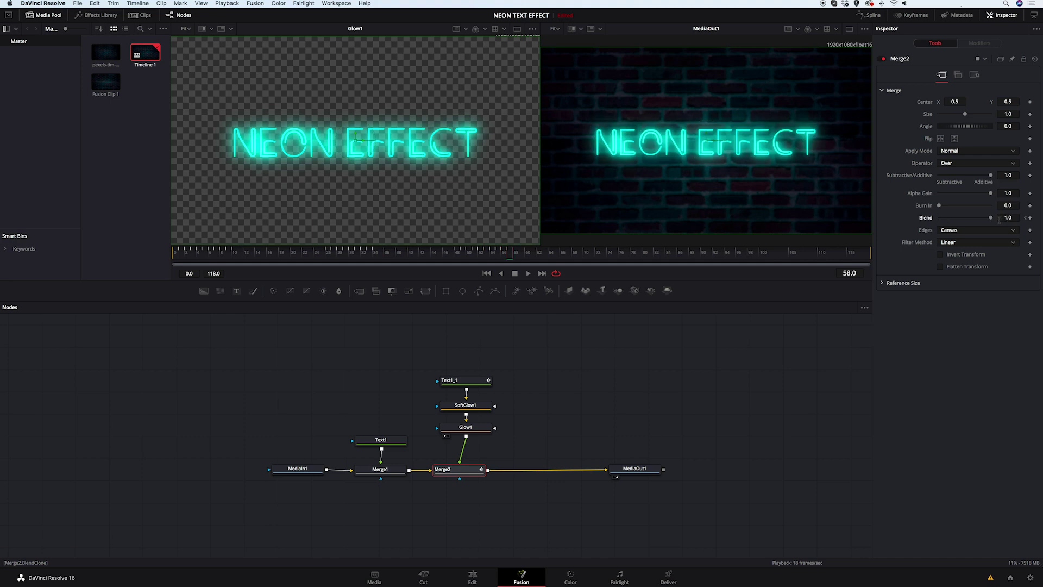